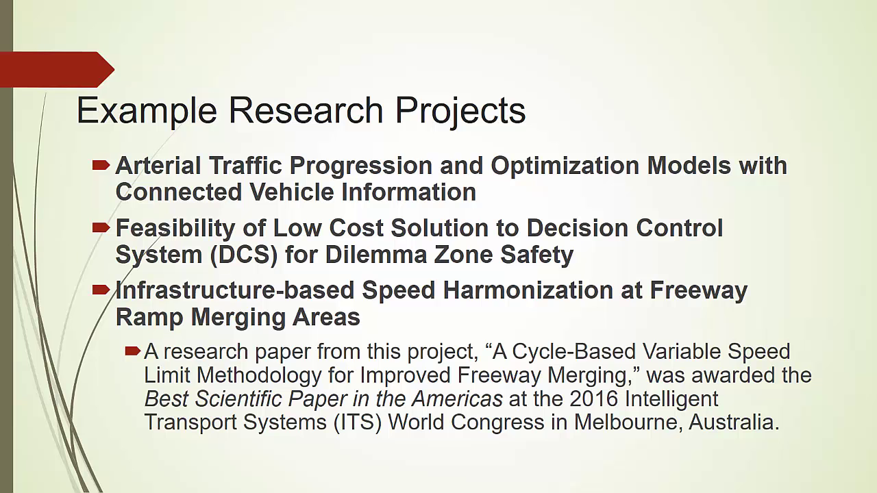
Step: Advance the slideshow from Example Research Projects to the Deployment at Universities slide
{"action": "key", "text": "Right"}
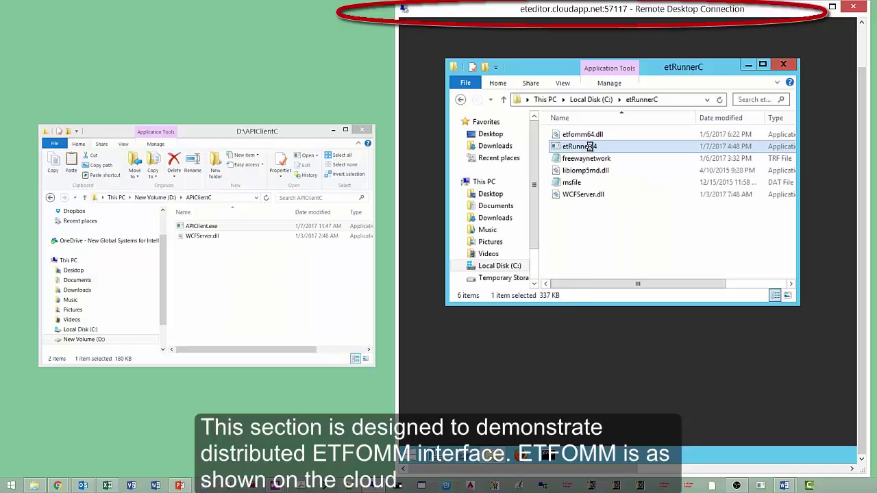
Step: Run etRunner64 as administrator and start it in SCOPE-only mode with option 'a'
{"action": "right_click", "coordinate": [574, 146]}
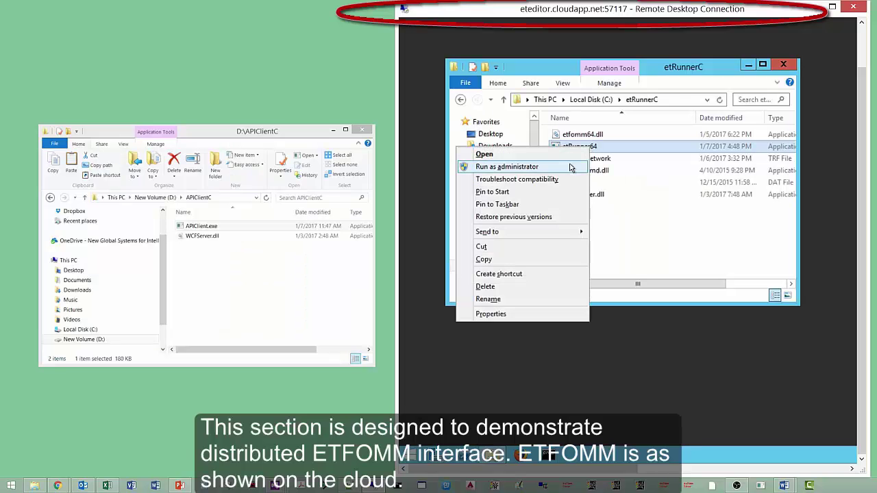
{"action": "left_click", "coordinate": [571, 168]}
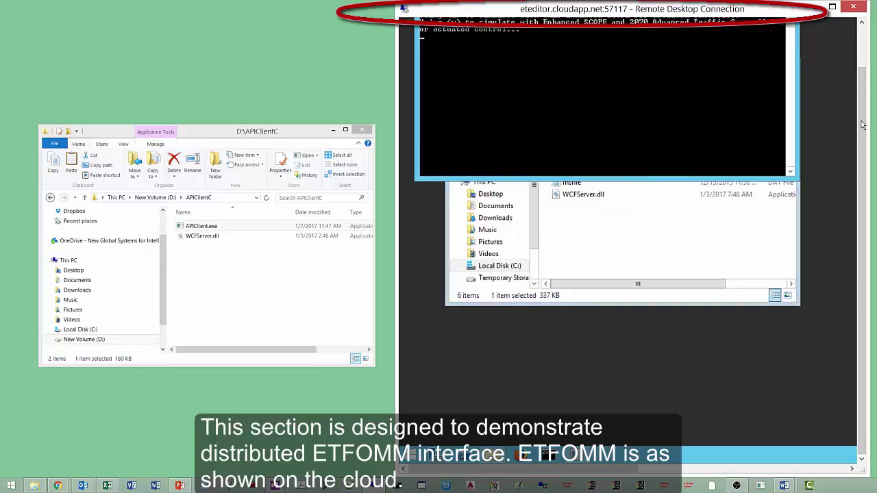
{"action": "left_click_drag", "start_coordinate": [863, 125], "coordinate": [863, 91]}
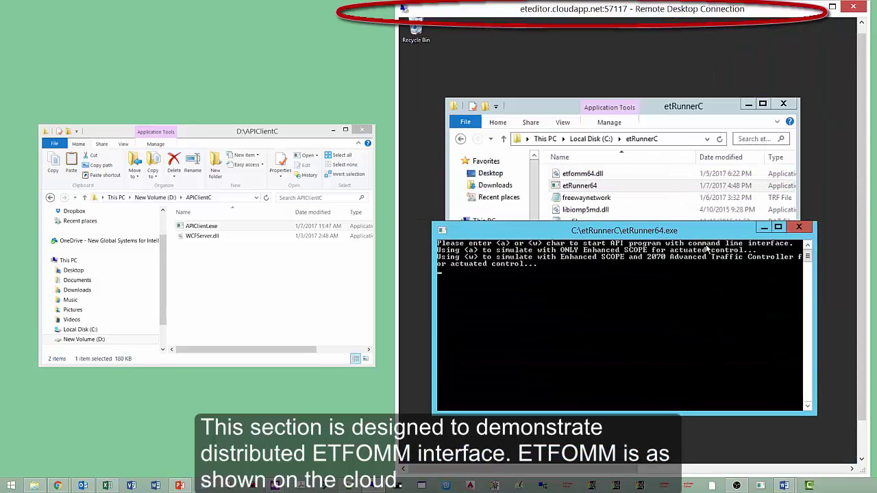
{"action": "left_click_drag", "start_coordinate": [864, 221], "coordinate": [858, 242]}
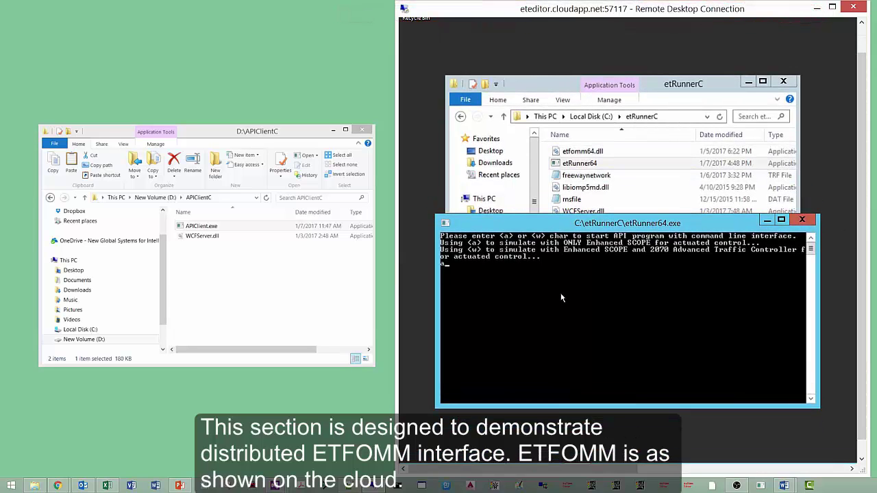
{"action": "key", "text": "Return"}
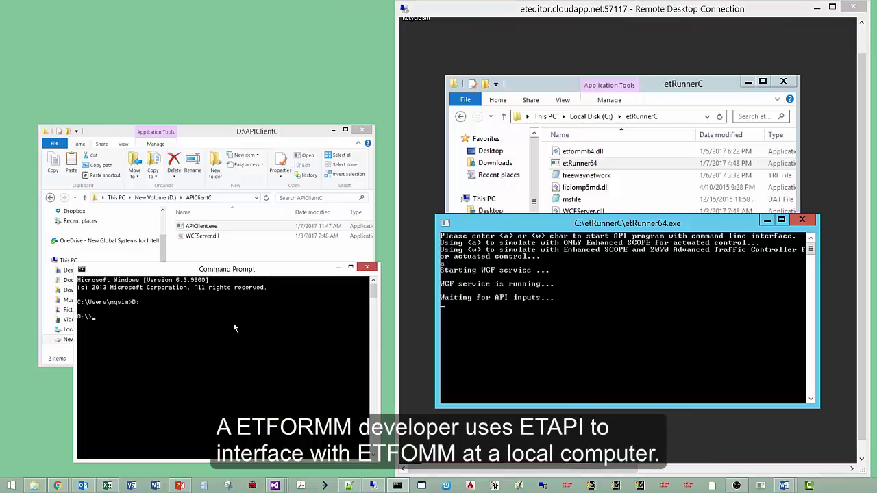
Step: Run APIClient.exe from the APIClientC folder and connect it to eteditor.cloudapp.net
{"action": "type", "text": "cd APIClientC"}
{"action": "key", "text": "Return"}
{"action": "type", "text": "A"}
{"action": "key", "text": "Tab"}
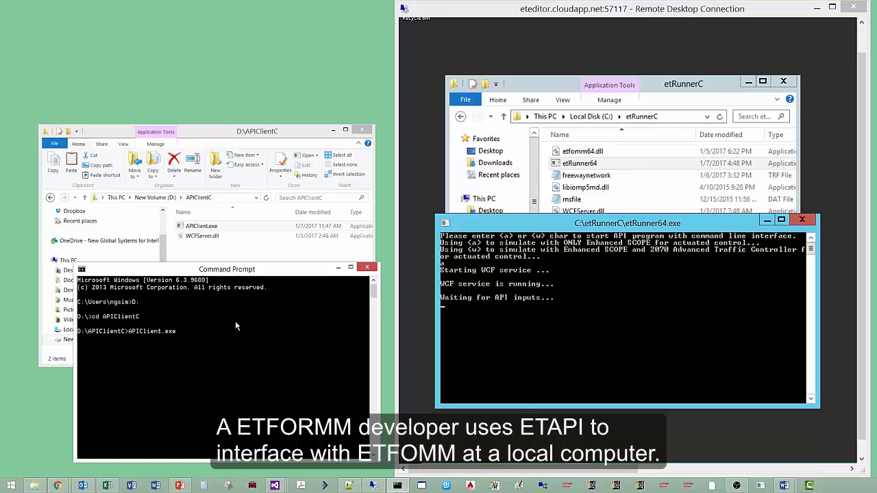
{"action": "key", "text": "Return"}
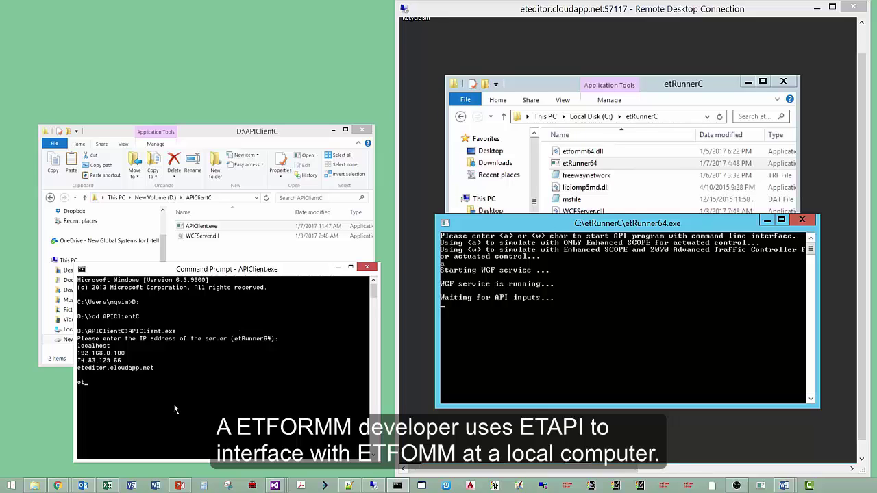
{"action": "type", "text": "eteditor.cloudapp.net"}
{"action": "key", "text": "Return"}
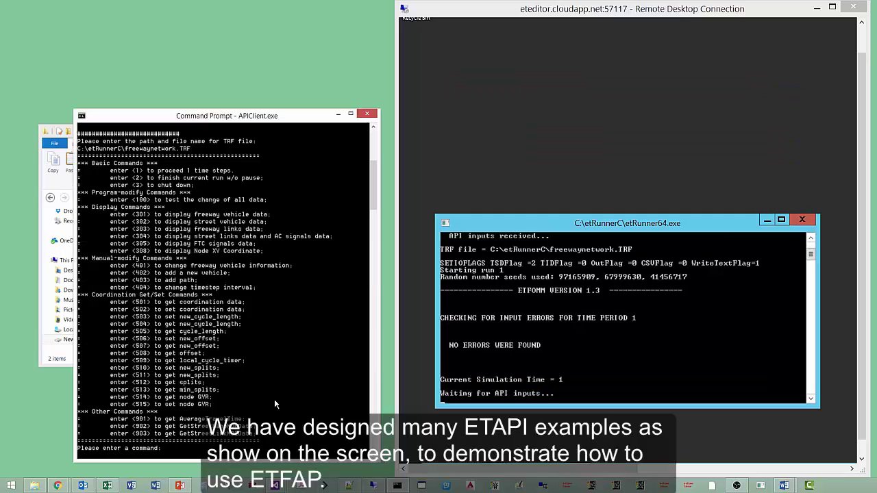
Step: Advance the simulation two steps to time 3 and display the freeway vehicle data
{"action": "type", "text": "1"}
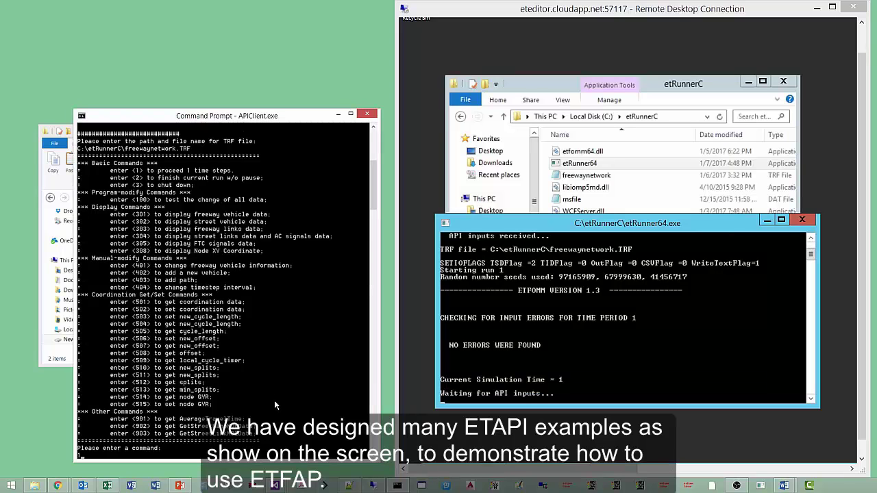
{"action": "key", "text": "Return"}
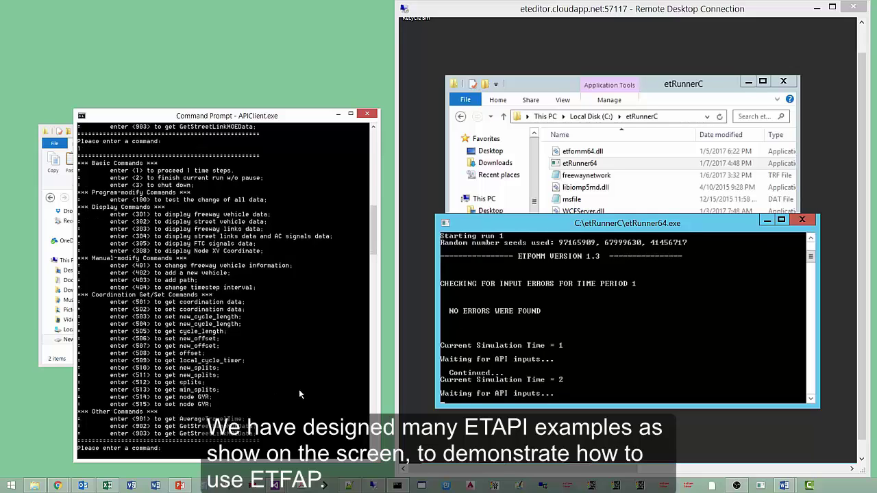
{"action": "type", "text": "1"}
{"action": "key", "text": "Return"}
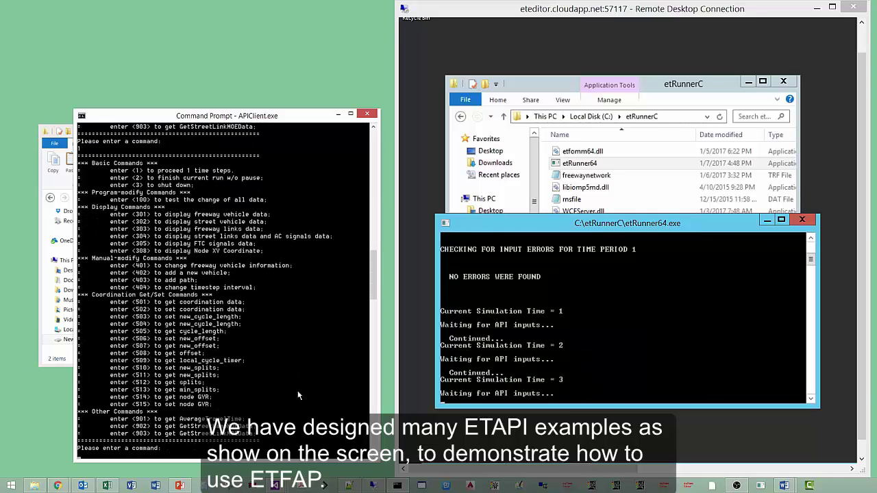
{"action": "type", "text": "301"}
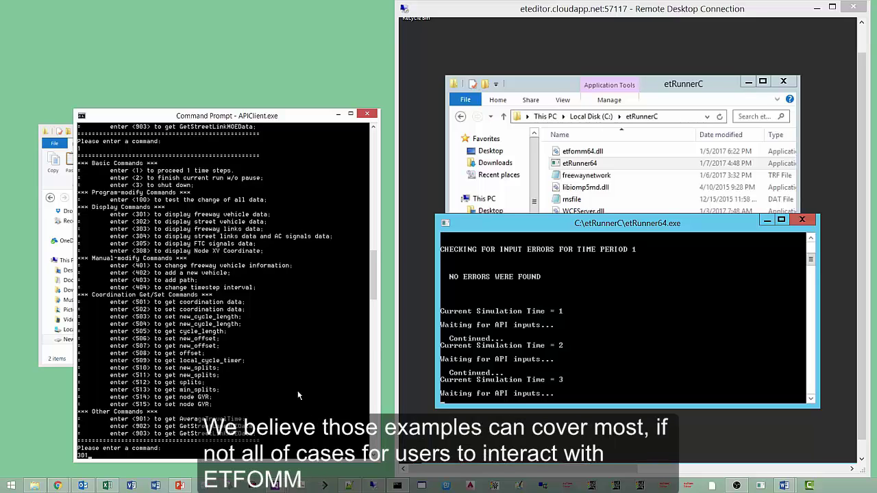
{"action": "key", "text": "Return"}
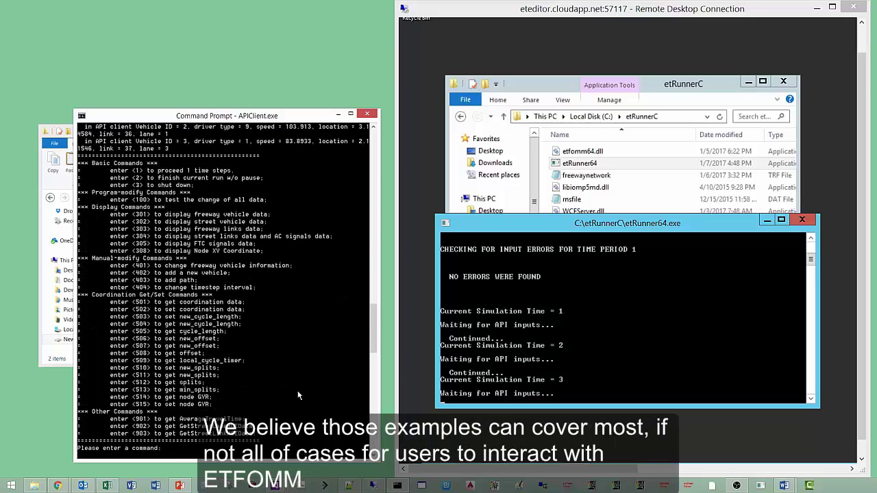
{"action": "mouse_move", "coordinate": [375, 322]}
{"action": "left_mouse_down"}
{"action": "mouse_move", "coordinate": [380, 280]}
{"action": "mouse_move", "coordinate": [375, 366]}
{"action": "mouse_move", "coordinate": [376, 328]}
{"action": "left_mouse_up"}
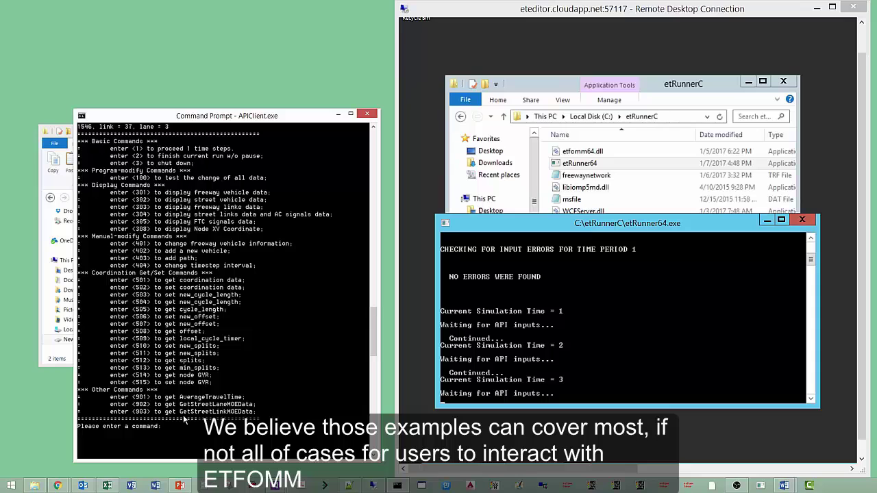
Step: Advance to time 4, finish the run, shut down the client, and start etRunner64 in SCOPE-only mode
{"action": "type", "text": "1"}
{"action": "key", "text": "Return"}
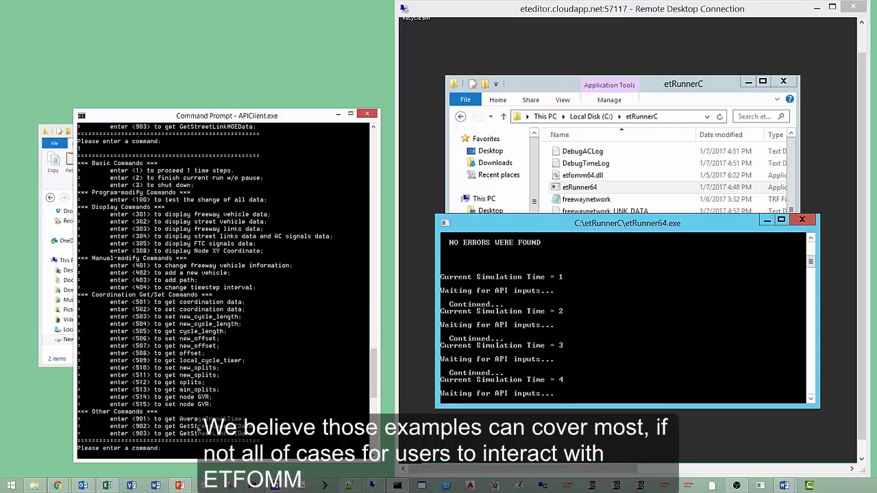
{"action": "left_click_drag", "start_coordinate": [374, 390], "coordinate": [374, 374]}
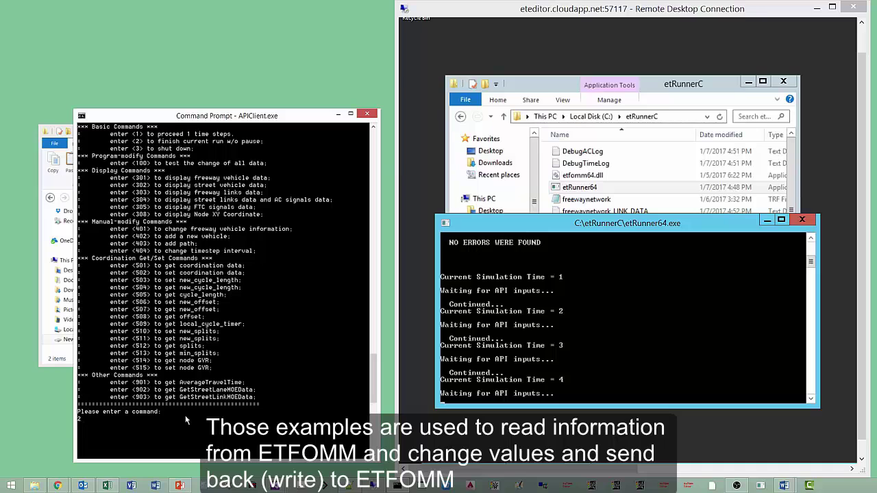
{"action": "key", "text": "Return"}
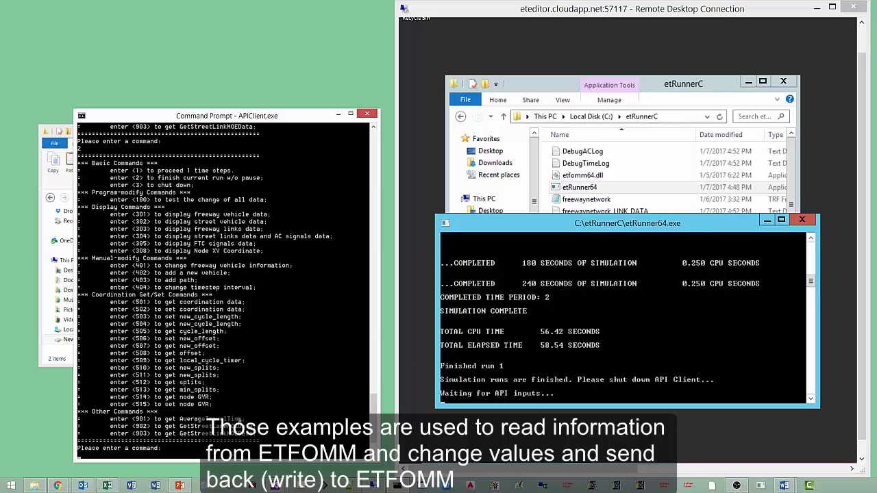
{"action": "type", "text": "3"}
{"action": "key", "text": "Return"}
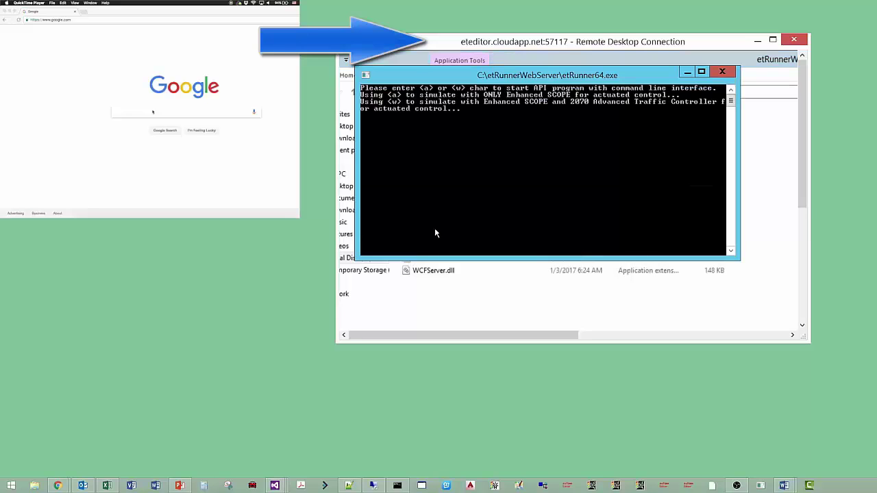
{"action": "type", "text": "a"}
{"action": "key", "text": "Return"}
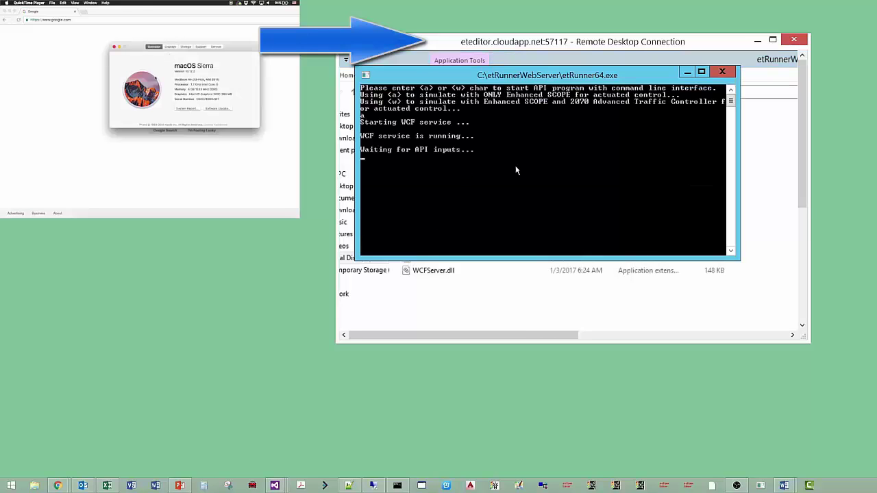
Step: Start the simulation from the web client's Vehicle page and review the etRunner console output
{"action": "left_click", "coordinate": [92, 47]}
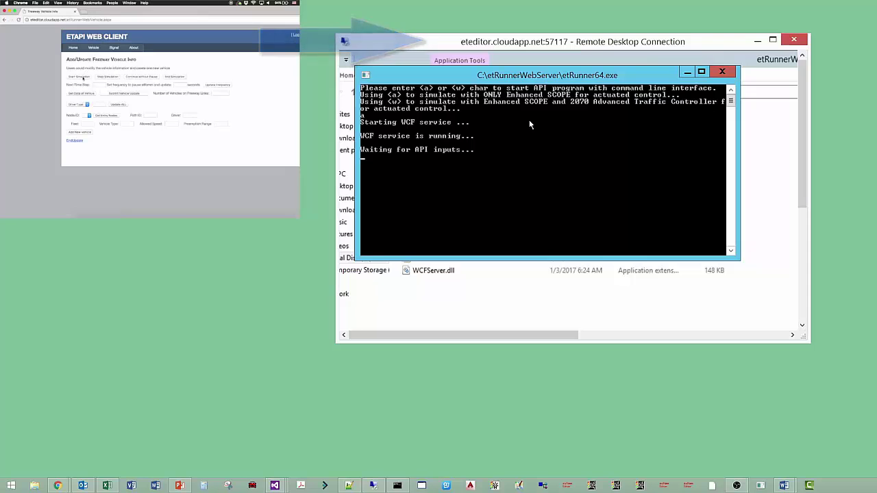
{"action": "left_click", "coordinate": [78, 77]}
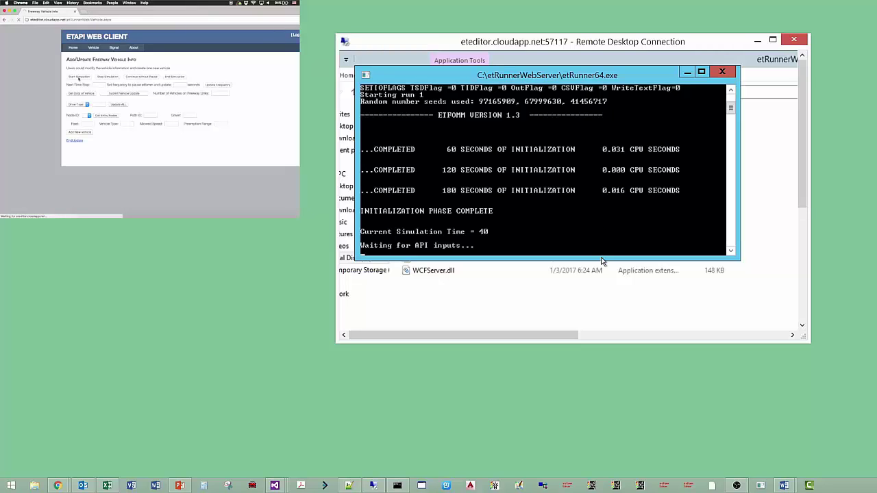
{"action": "left_click_drag", "start_coordinate": [596, 259], "coordinate": [596, 300]}
{"action": "mouse_move", "coordinate": [732, 116]}
{"action": "left_mouse_down"}
{"action": "mouse_move", "coordinate": [731, 108]}
{"action": "mouse_move", "coordinate": [730, 120]}
{"action": "left_mouse_up"}
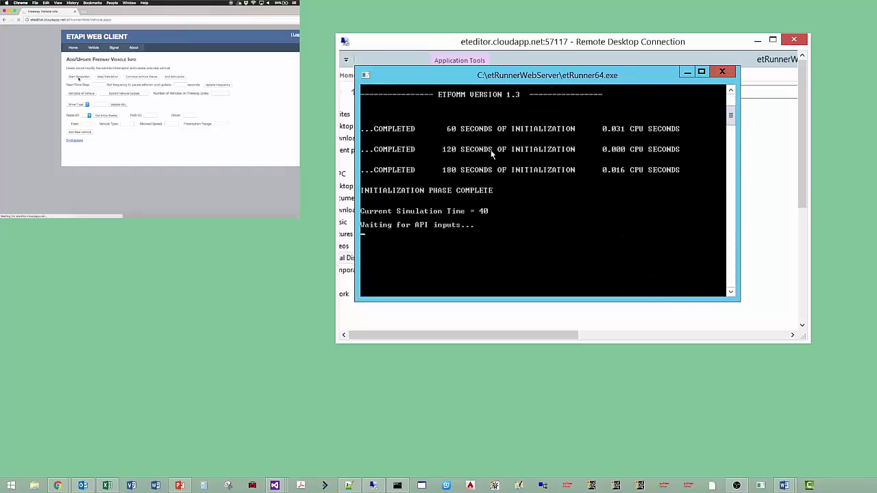
{"action": "left_click", "coordinate": [731, 93]}
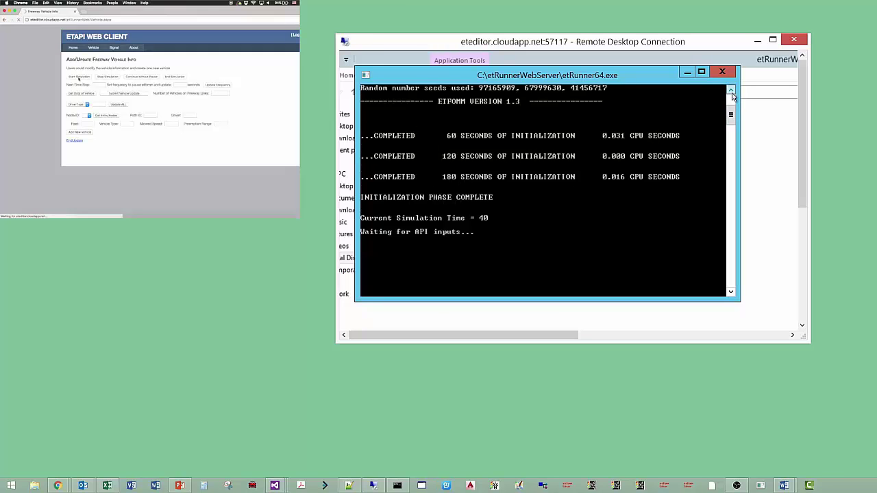
{"action": "scroll", "coordinate": [732, 98], "scroll_direction": "up", "scroll_amount": 5}
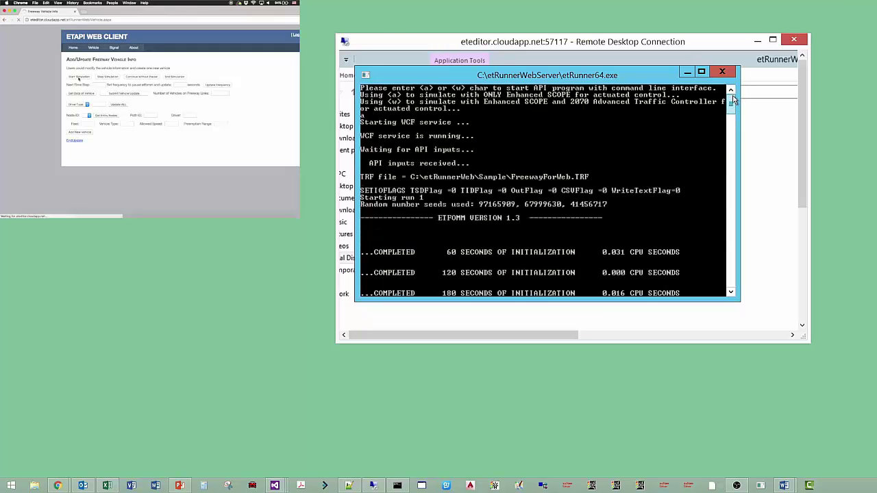
{"action": "left_click", "coordinate": [731, 293]}
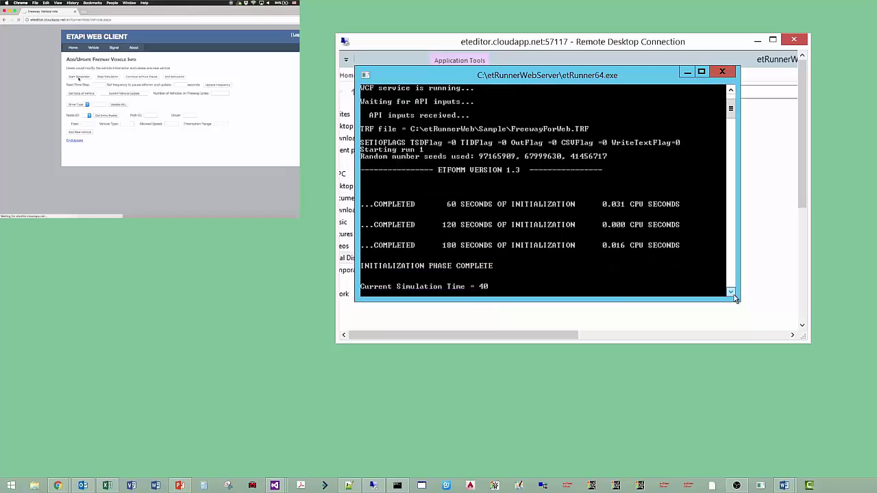
{"action": "scroll", "coordinate": [735, 299], "scroll_direction": "down", "scroll_amount": 2}
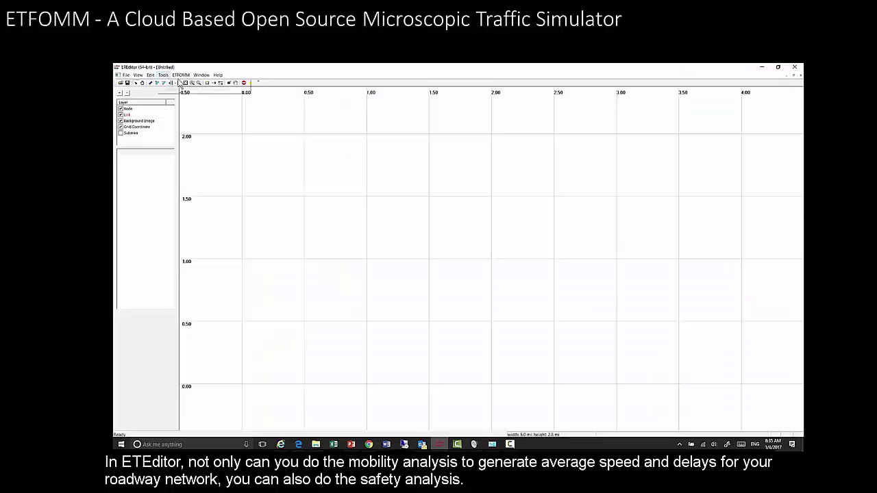
Step: Show the Launch SSAMAPP options in ETEditor's Tools menu
{"action": "left_click", "coordinate": [163, 75]}
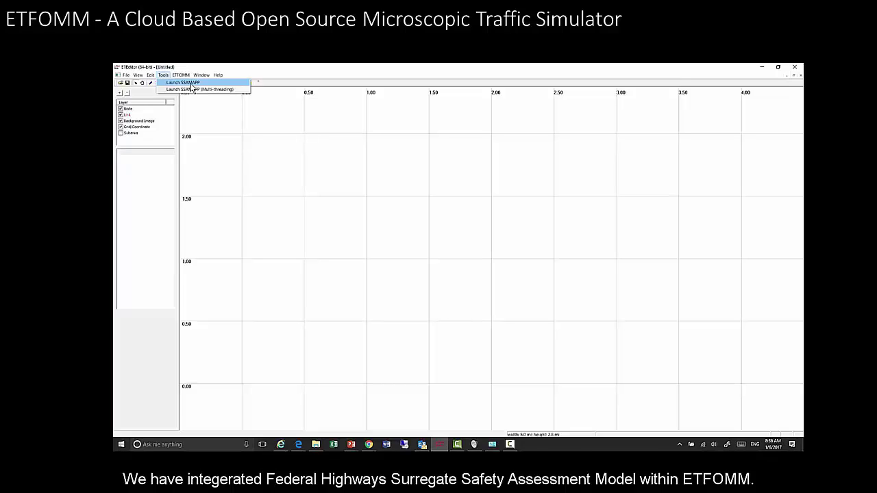
Step: Draw one-way links joining six numbered nodes on the empty grid
{"action": "left_click", "coordinate": [126, 75]}
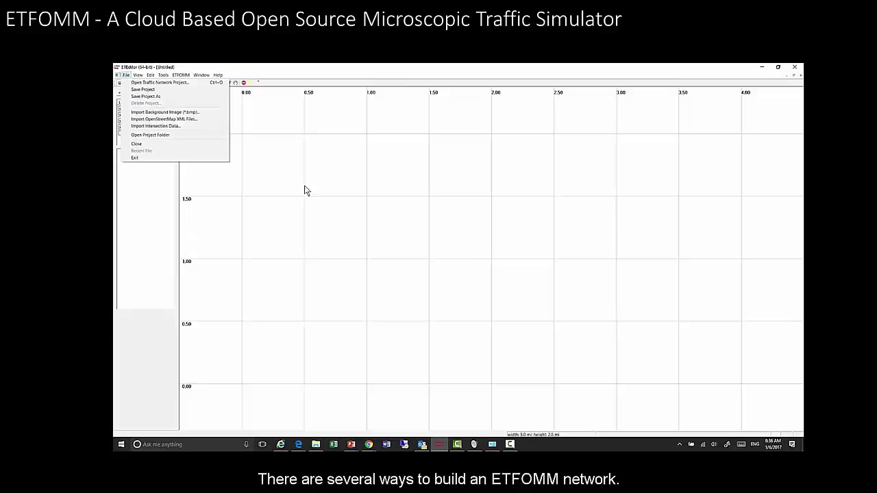
{"action": "left_click", "coordinate": [337, 67]}
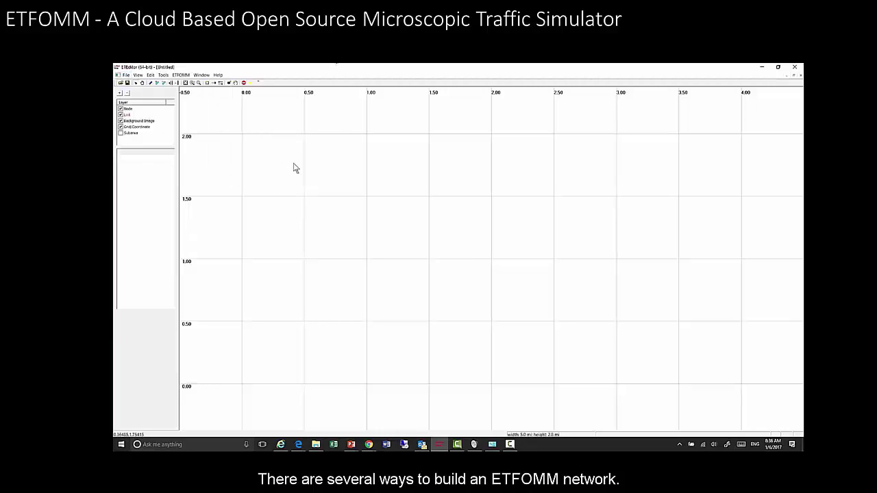
{"action": "left_click", "coordinate": [218, 83]}
{"action": "mouse_move", "coordinate": [259, 197]}
{"action": "left_mouse_down"}
{"action": "mouse_move", "coordinate": [468, 207]}
{"action": "mouse_move", "coordinate": [503, 201]}
{"action": "mouse_move", "coordinate": [536, 174]}
{"action": "left_mouse_up"}
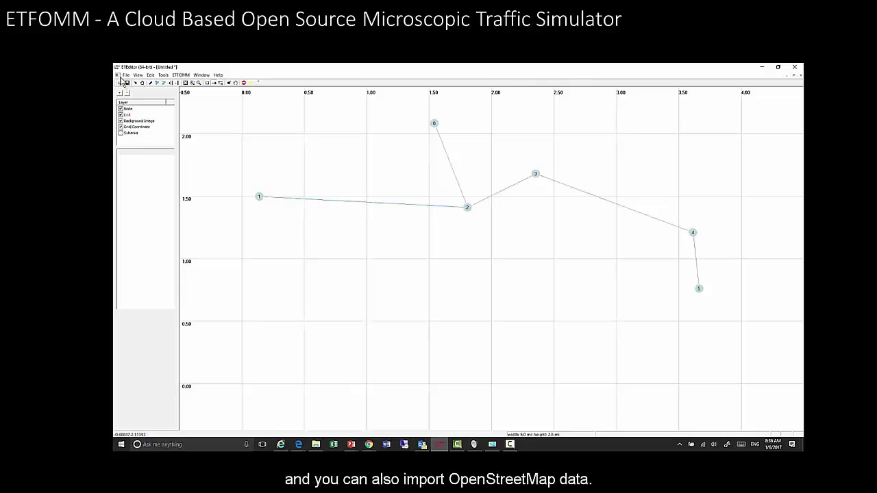
{"action": "left_click", "coordinate": [126, 75]}
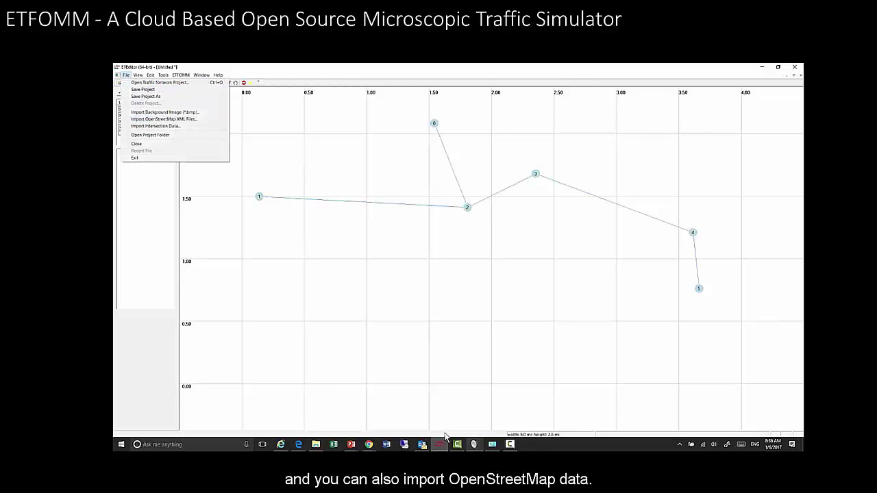
{"action": "mouse_move", "coordinate": [368, 444]}
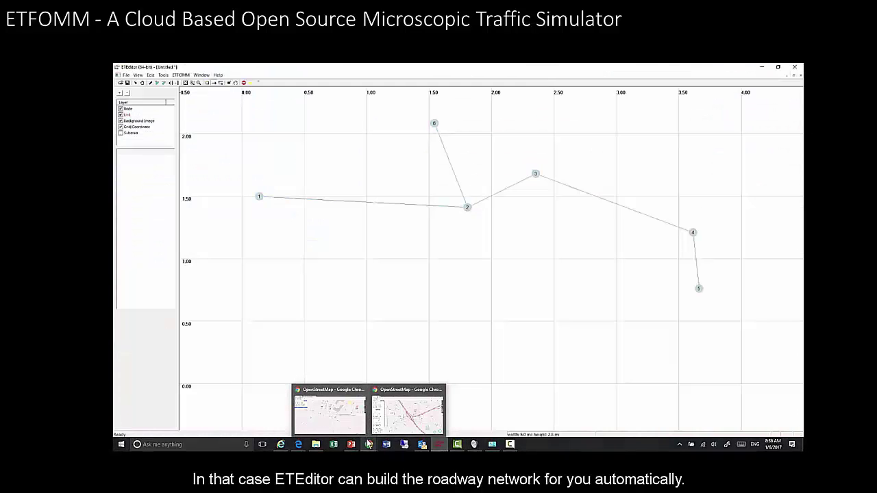
Step: Export the Olive Branch diamond interchange area from OpenStreetMap, then return to ETEditor
{"action": "left_click", "coordinate": [398, 403]}
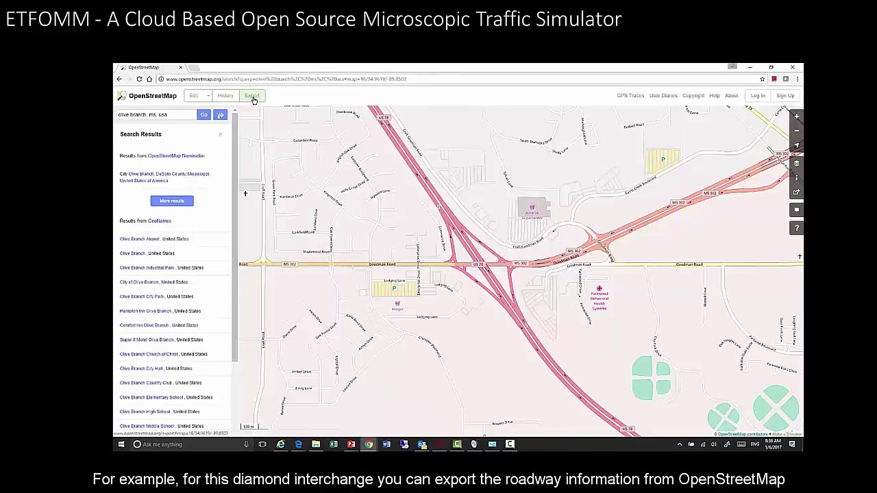
{"action": "left_click", "coordinate": [252, 96]}
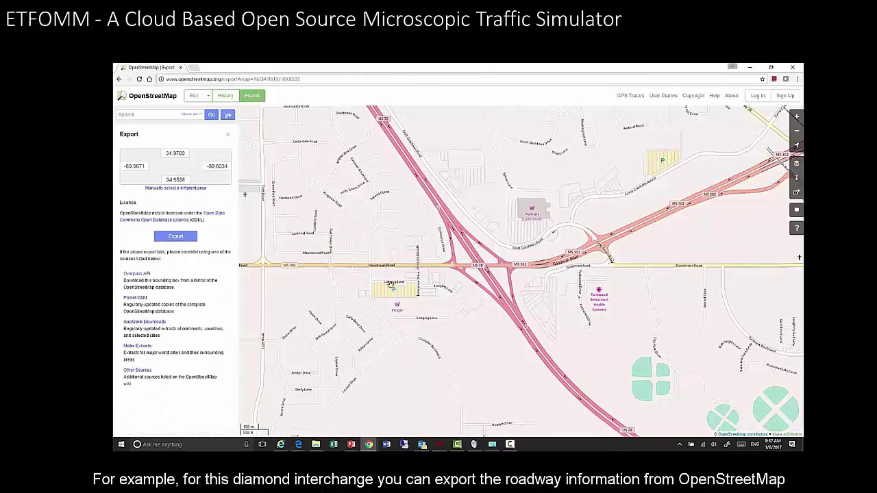
{"action": "left_click", "coordinate": [439, 444]}
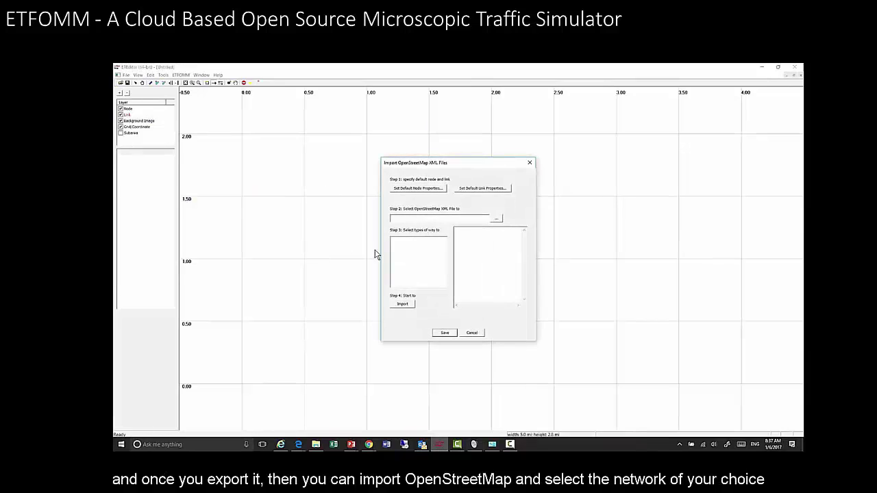
Step: Import map.osm from Downloads to load the MS 302 / I-269 diamond interchange network
{"action": "left_click", "coordinate": [496, 217]}
{"action": "scroll", "coordinate": [489, 275], "scroll_direction": "down", "scroll_amount": 5}
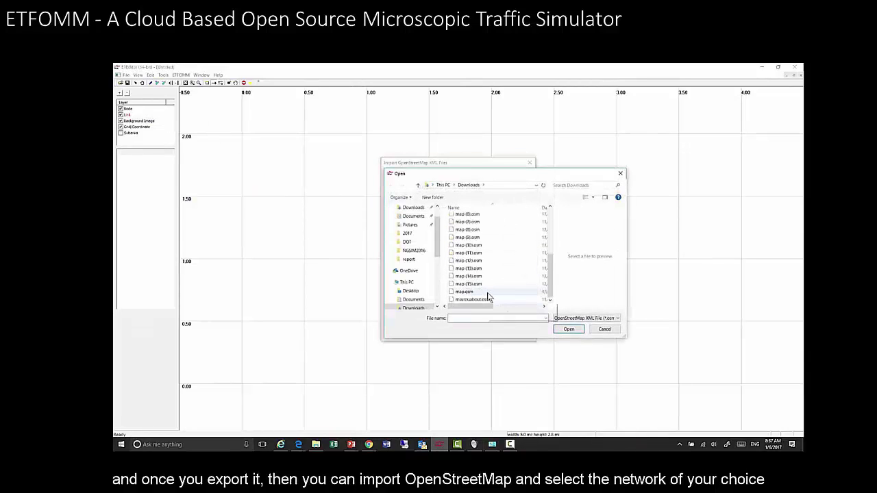
{"action": "double_click", "coordinate": [489, 294]}
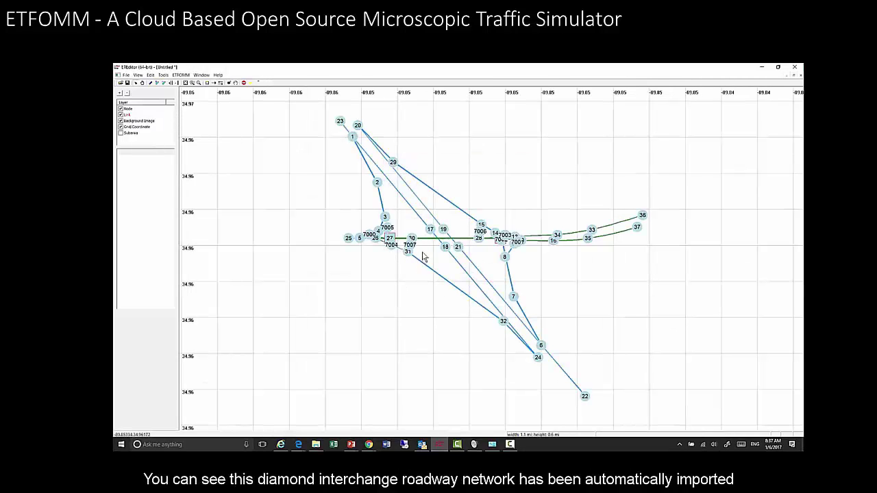
{"action": "left_click", "coordinate": [126, 76]}
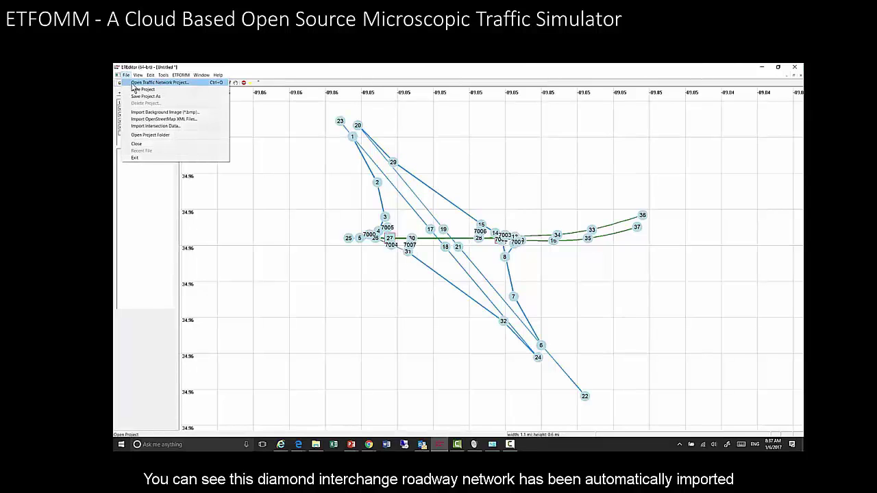
Step: Start another OpenStreetMap import and bring up the Blackjack Road roundabout map in Chrome
{"action": "left_click", "coordinate": [163, 119]}
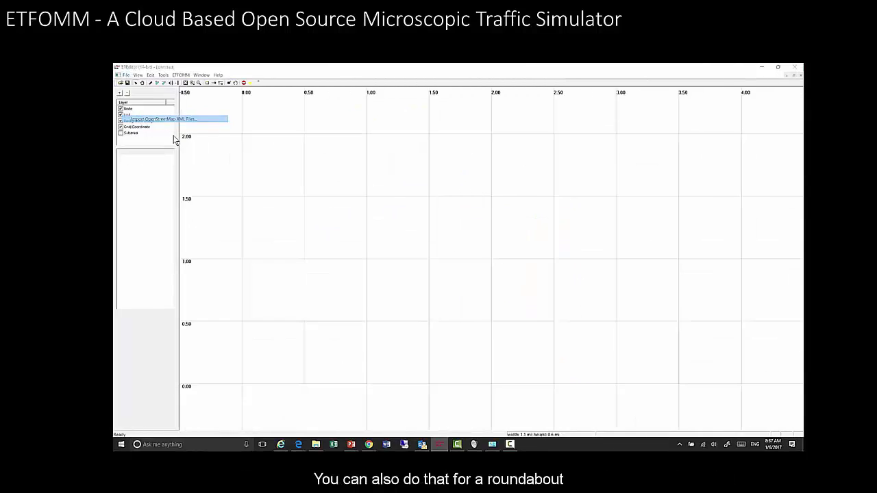
{"action": "left_click", "coordinate": [498, 220]}
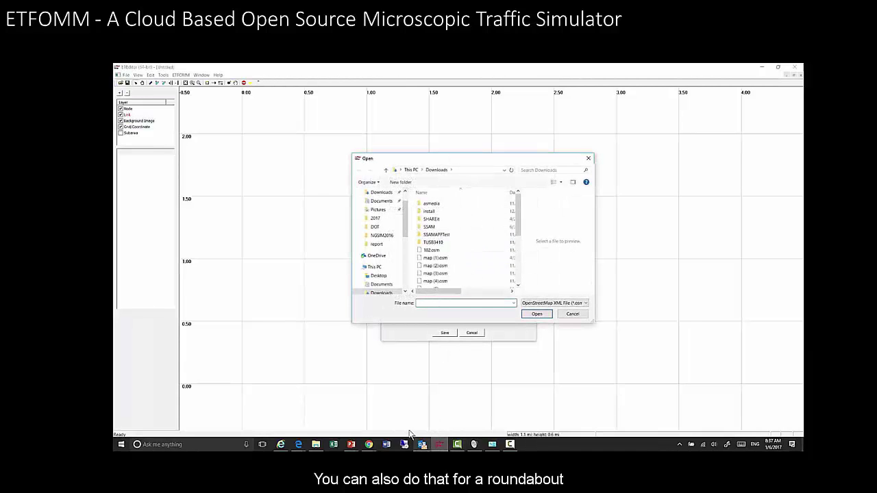
{"action": "mouse_move", "coordinate": [368, 445]}
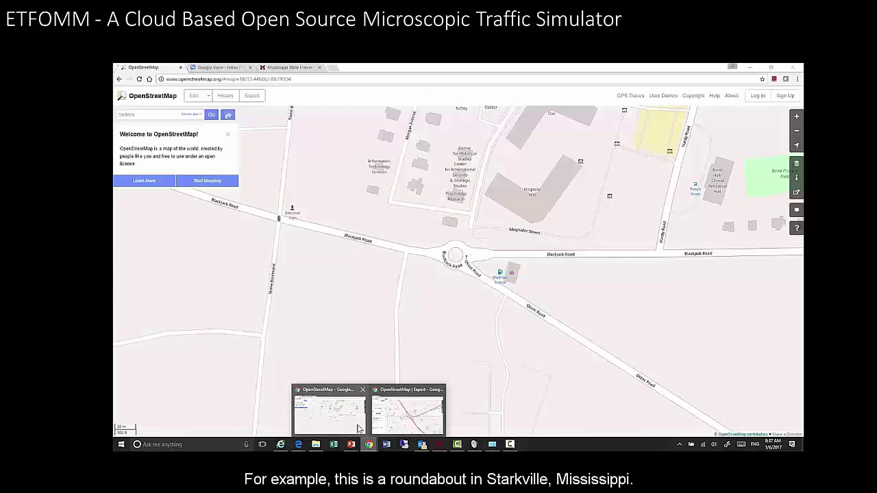
{"action": "left_click", "coordinate": [331, 409]}
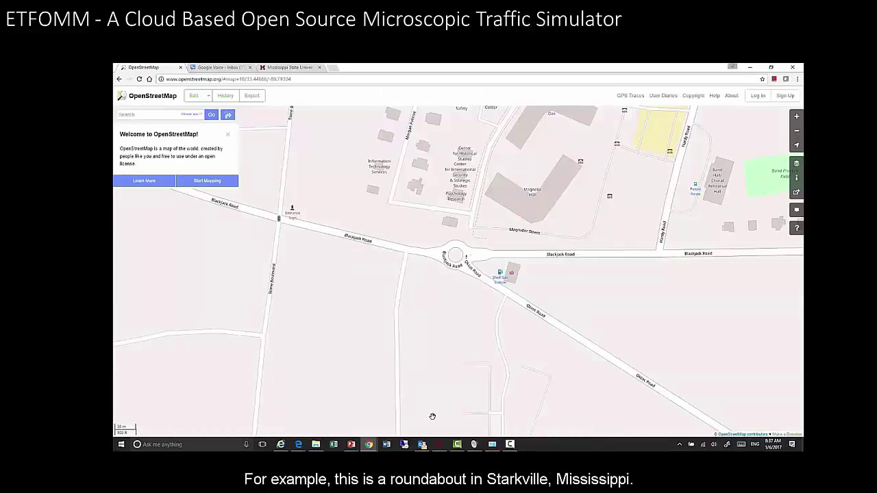